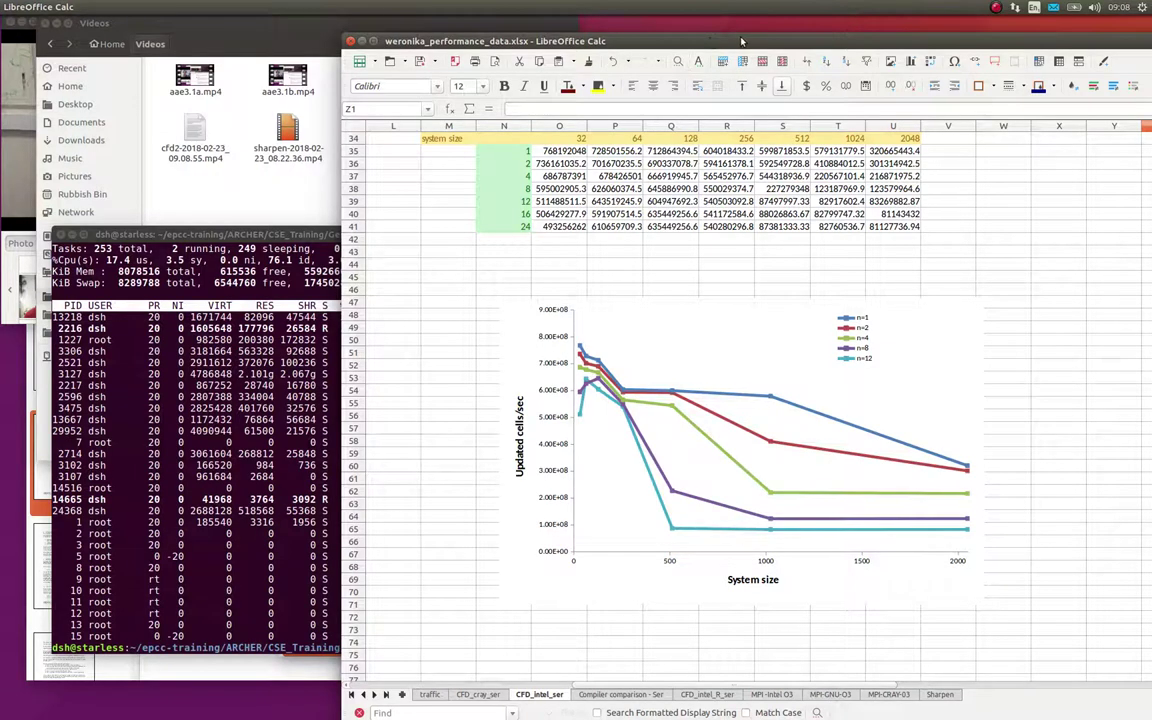
Step: Nudge the Calc window left, raise the Cheese webcam window, then bring Calc back in front
drag(741, 41, 695, 39)
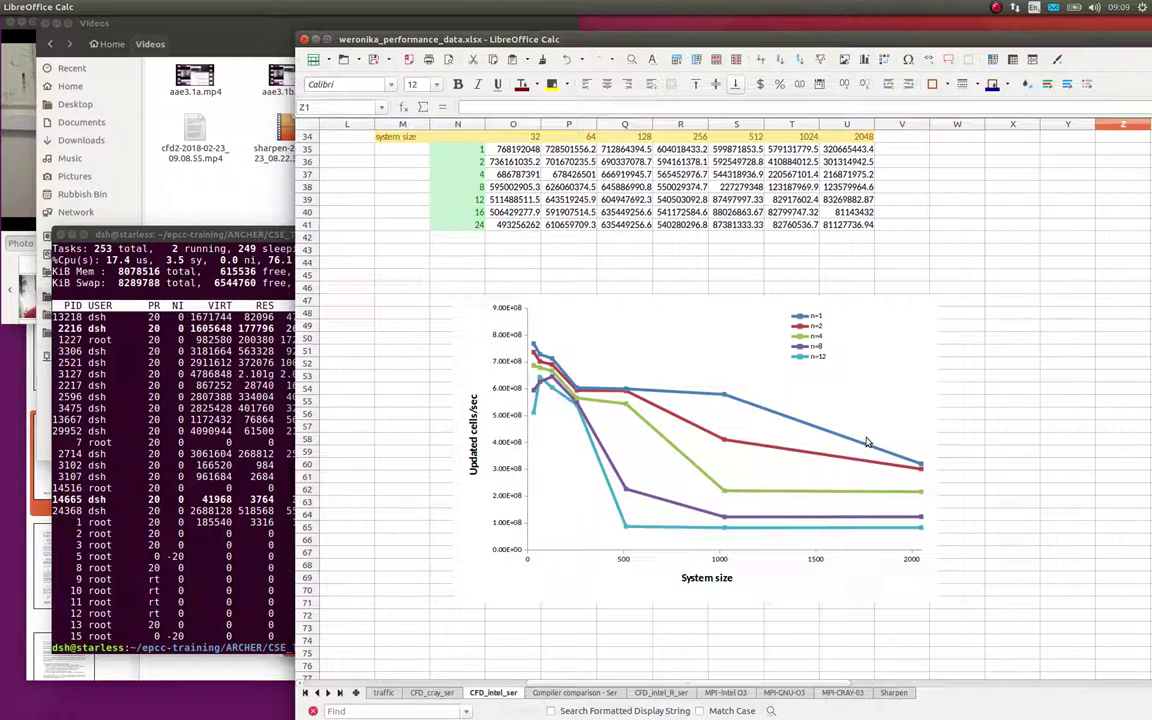
click(145, 28)
click(60, 20)
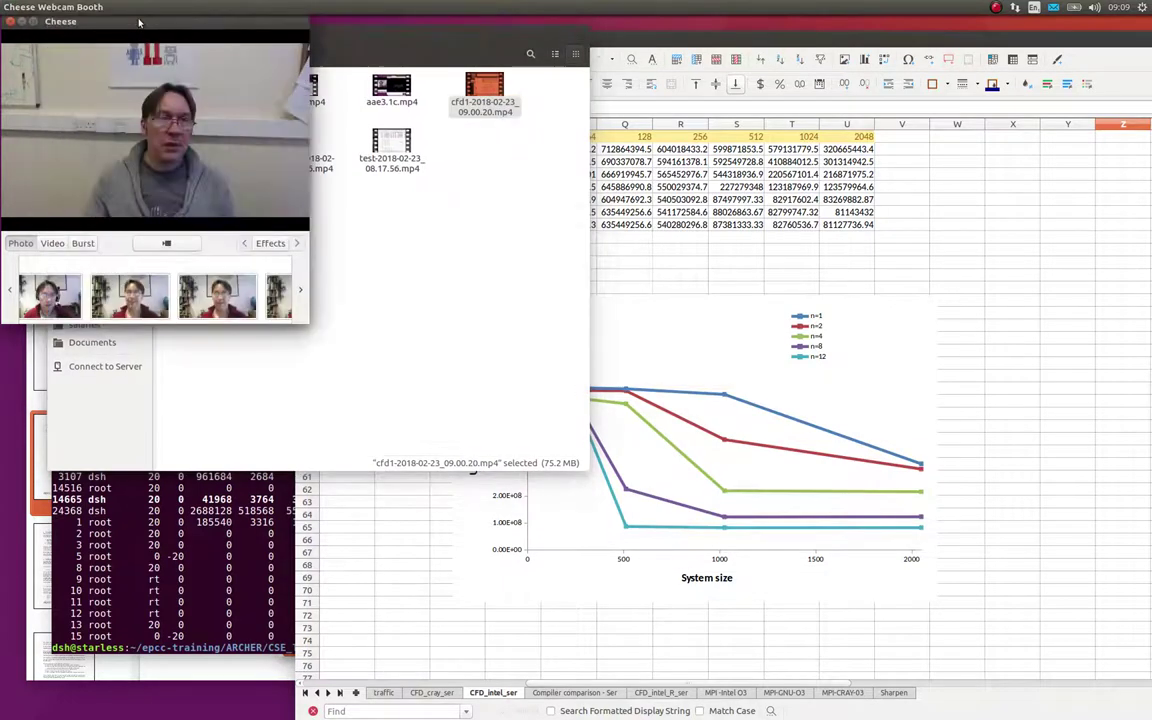
click(622, 38)
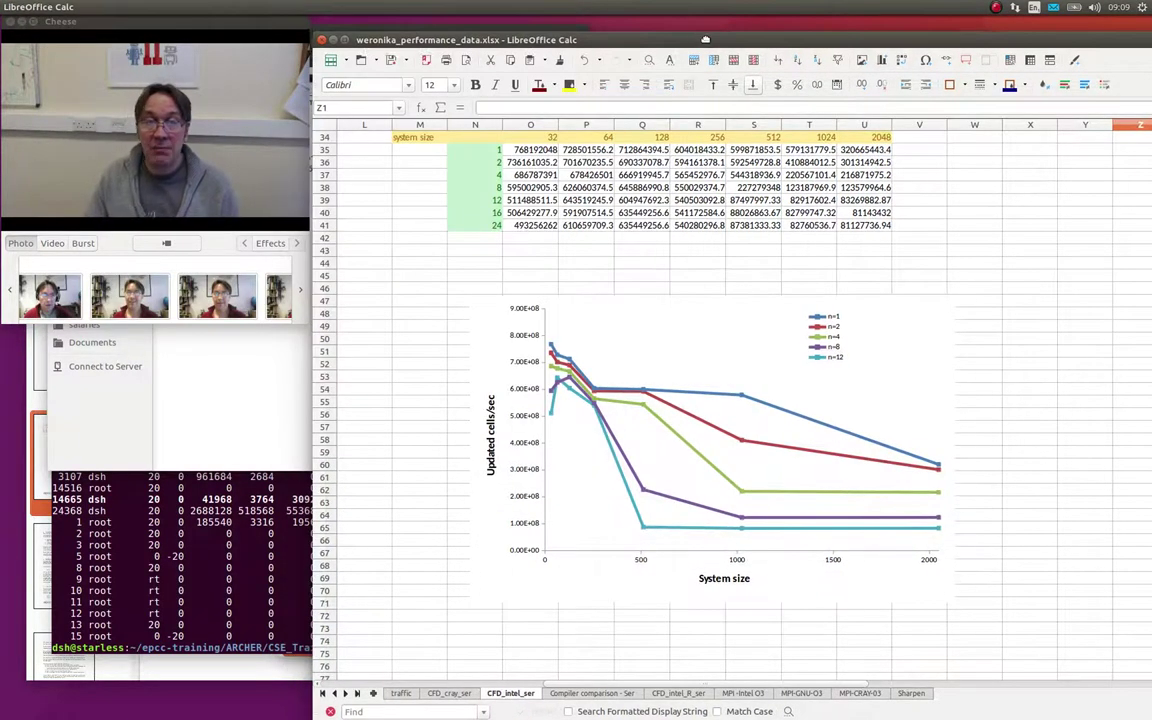
drag(622, 38, 715, 45)
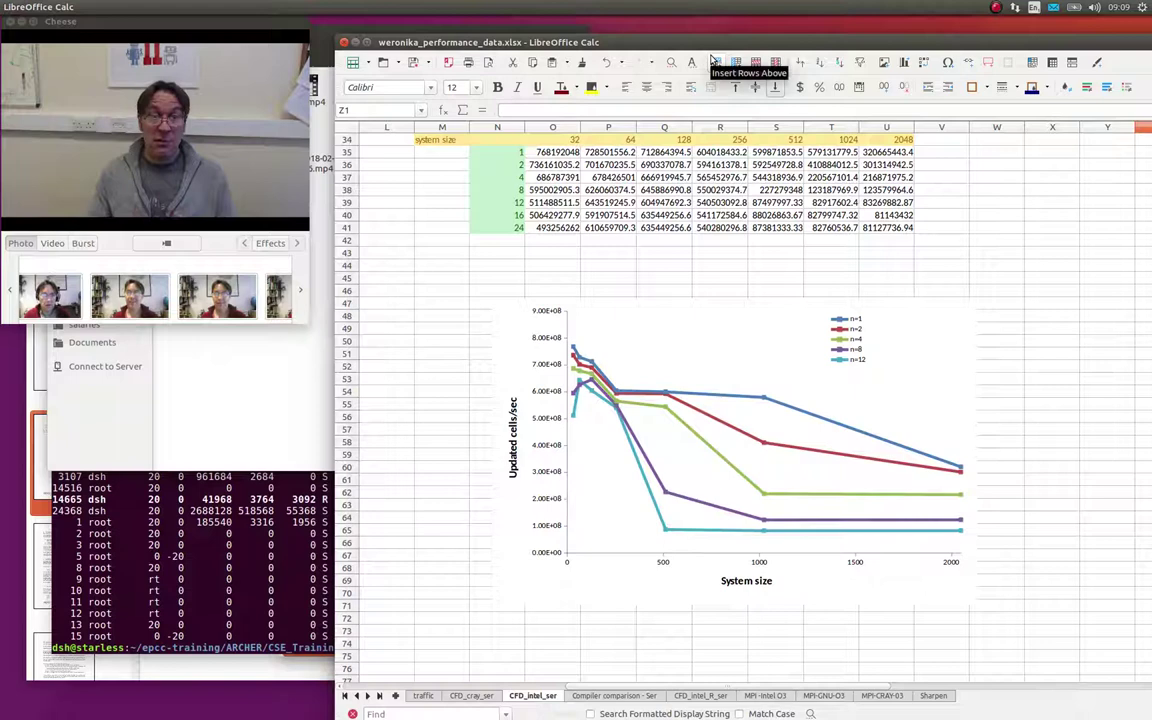